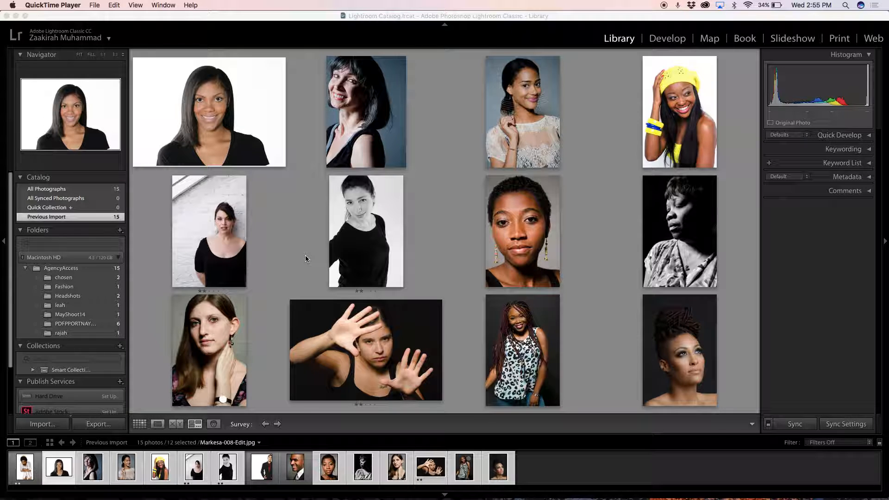
Step: Show the photos as a grid, select only the portrait with the yellow hat, and open its export settings
left_click(140, 425)
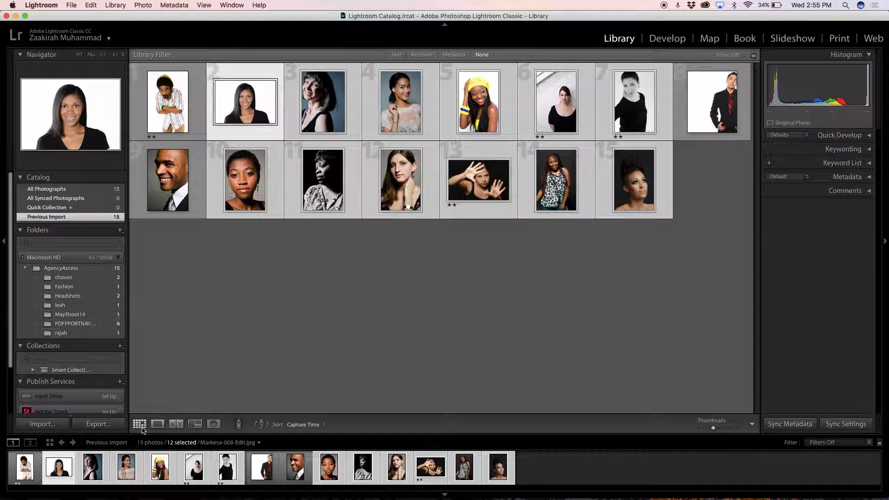
left_click(246, 258)
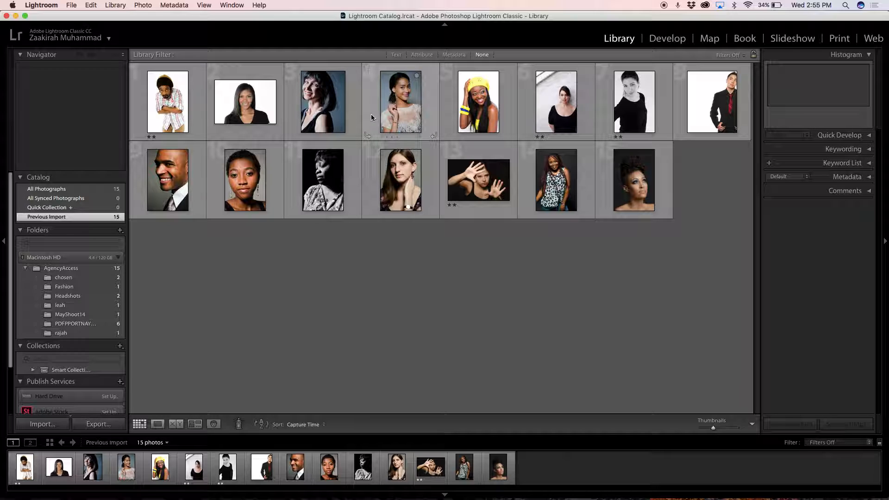
left_click(474, 118)
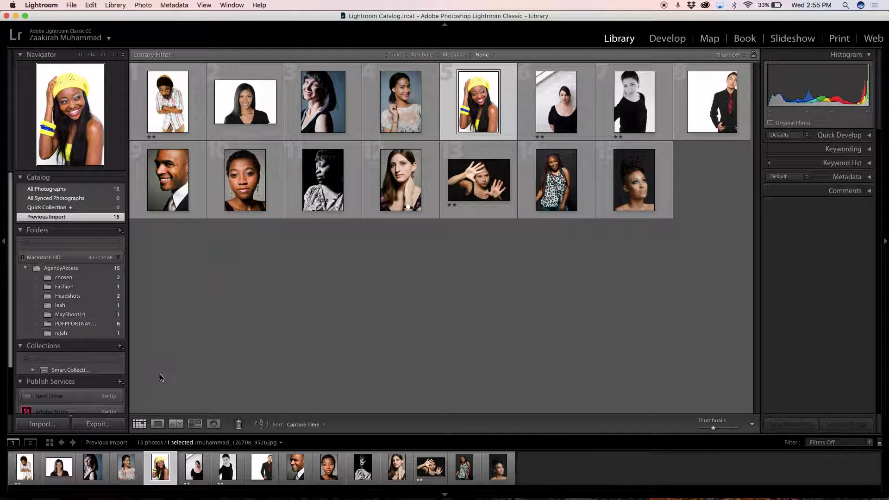
left_click(98, 424)
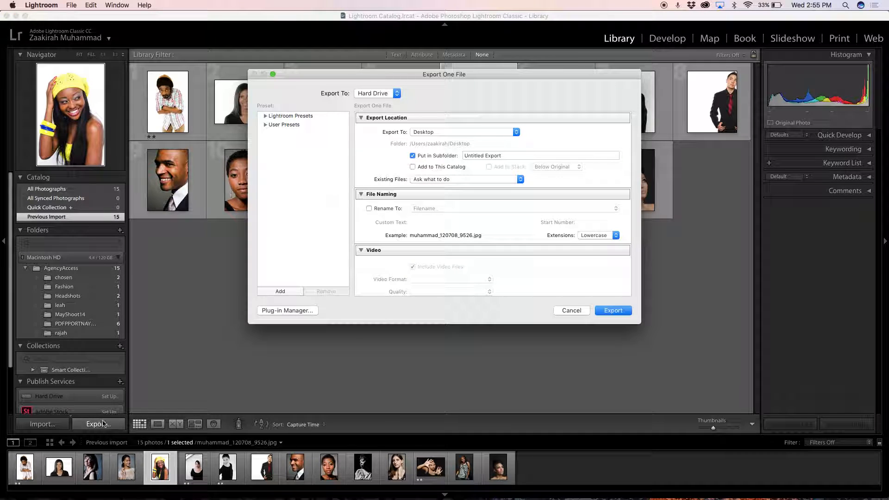
Step: Create an export preset named Social Media in the User Presets folder
left_click(482, 134)
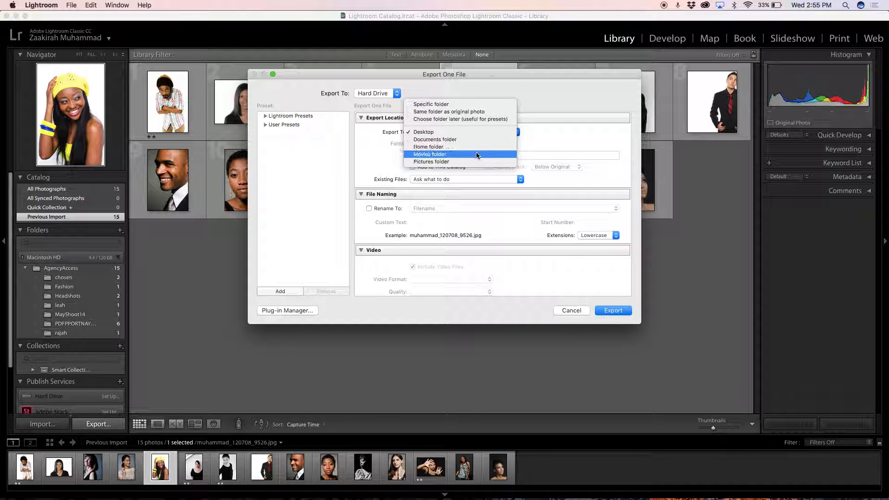
left_click(336, 133)
left_click(266, 116)
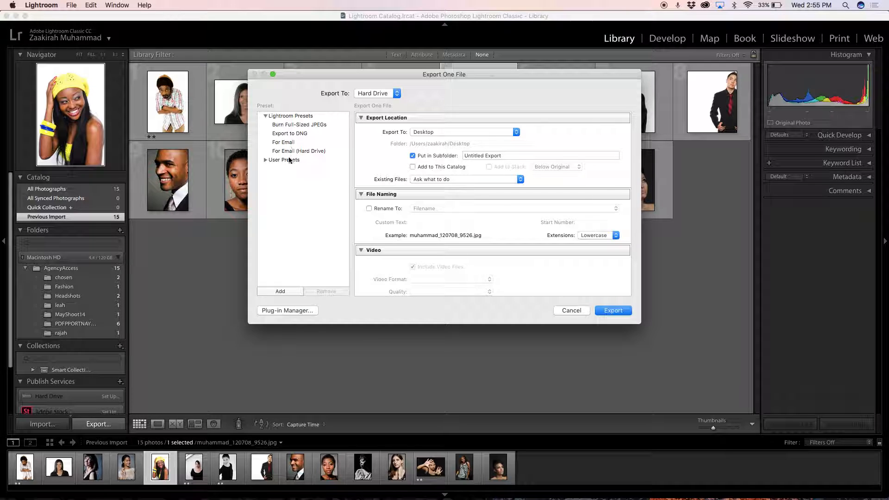
left_click(284, 292)
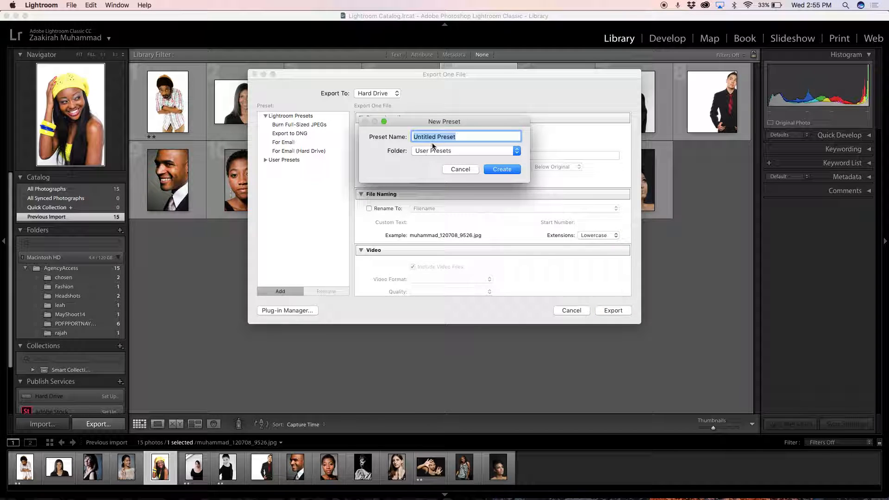
type("Social Media")
left_click(514, 155)
left_click(516, 154)
left_click(507, 171)
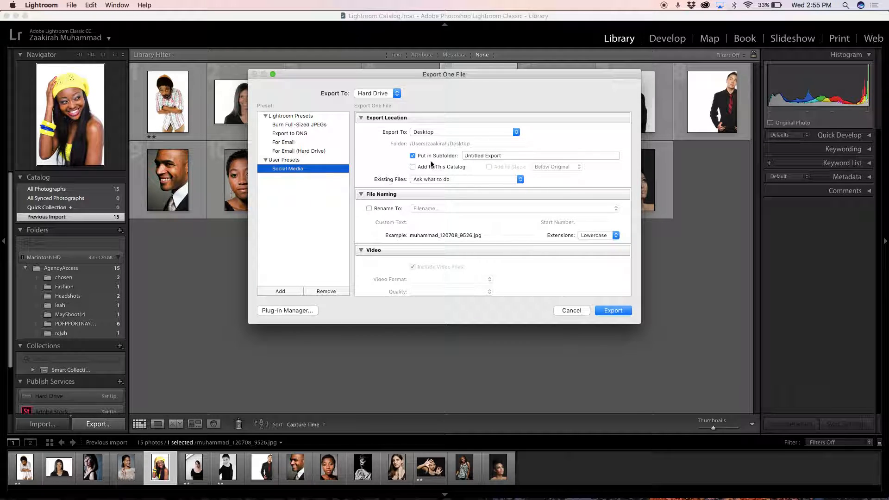
Step: Set the export location to a specific folder and choose the Dropbox folder
left_click(505, 156)
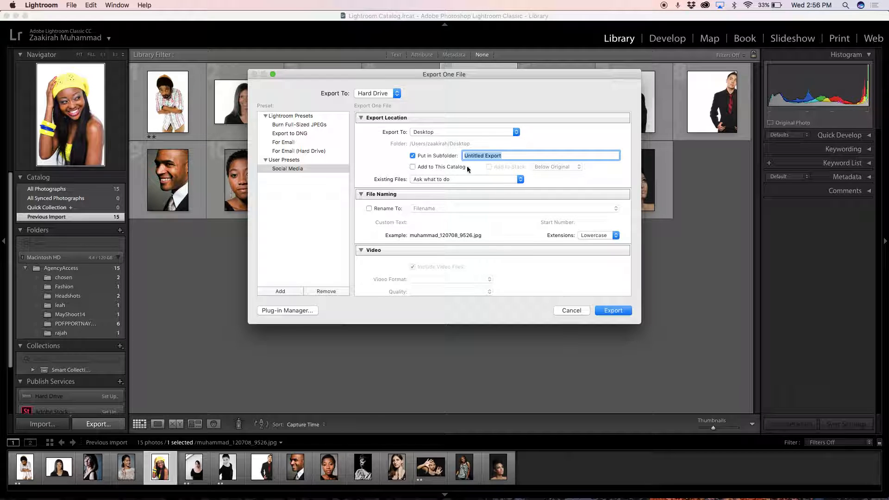
left_click(500, 134)
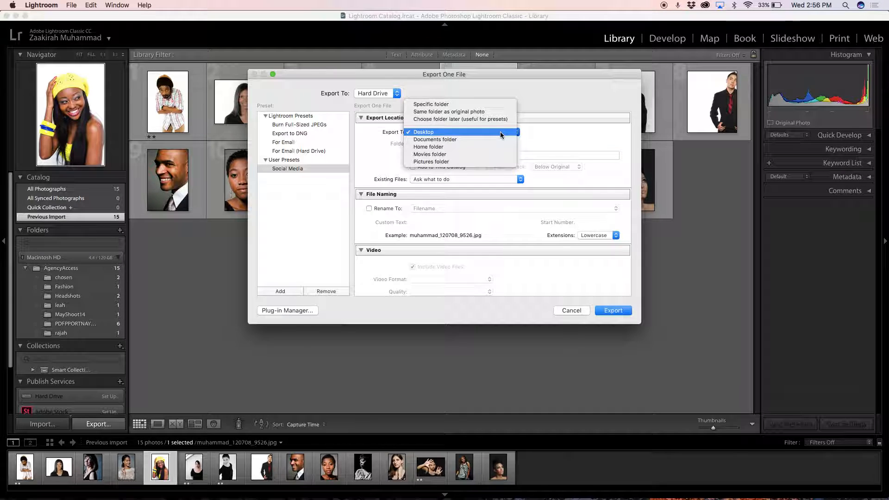
left_click(500, 107)
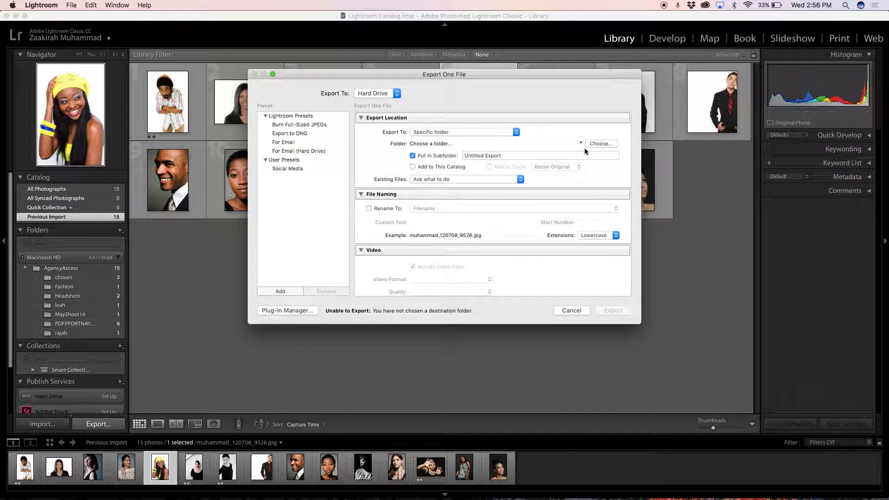
key("Return")
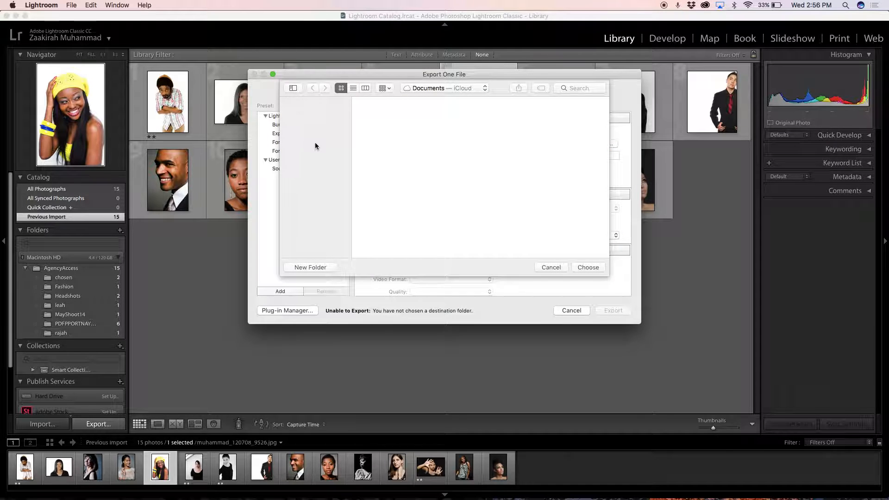
left_click(312, 127)
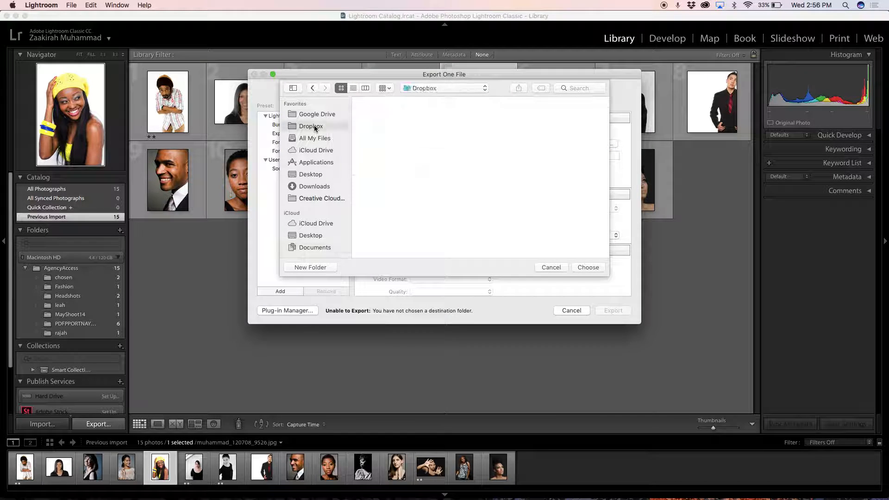
left_click(595, 268)
Step: Name the export subfolder Headshot
left_click(507, 156)
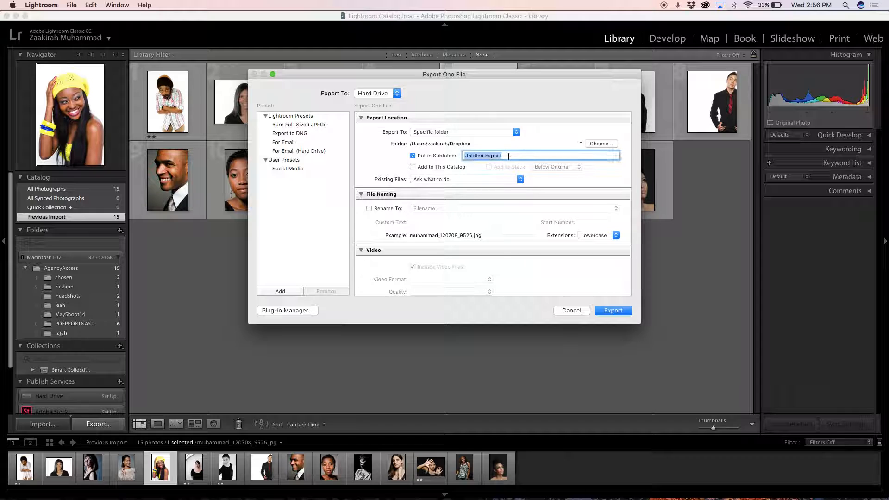
type("Headshot")
Step: Keep JPEG as the image format and raise the export quality to 100
scroll(593, 153, "down", 3)
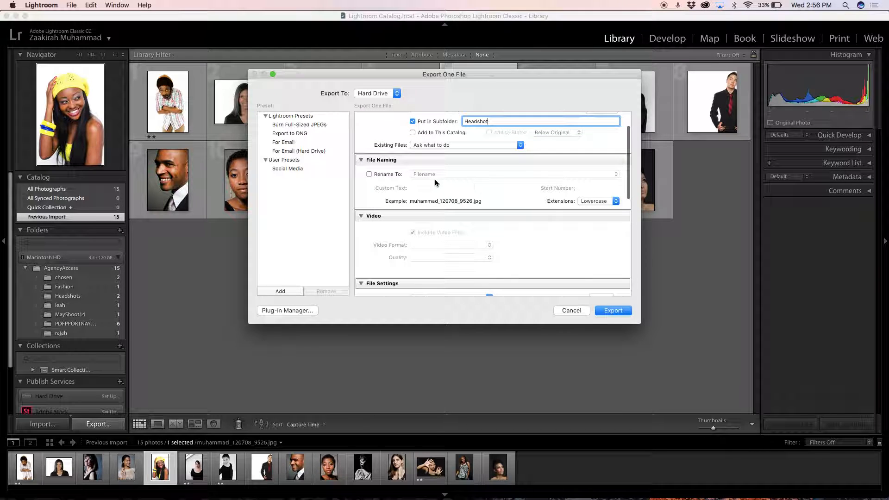
scroll(513, 197, "down", 5)
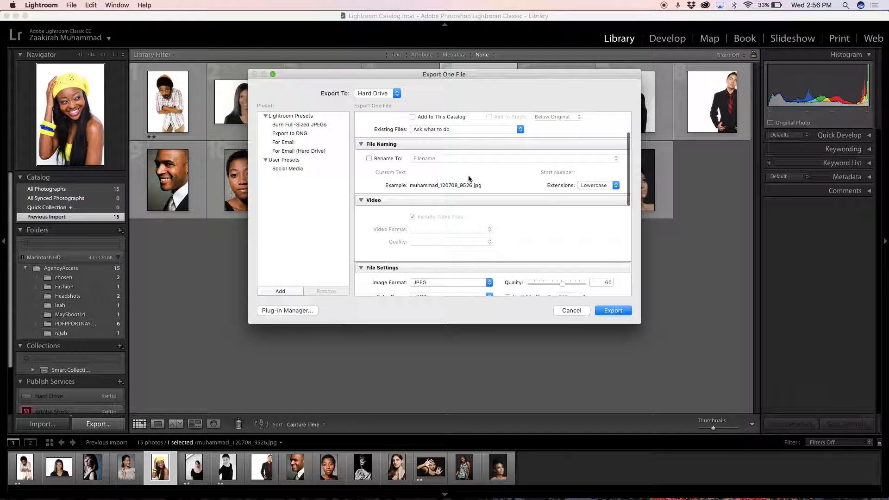
scroll(468, 179, "down", 5)
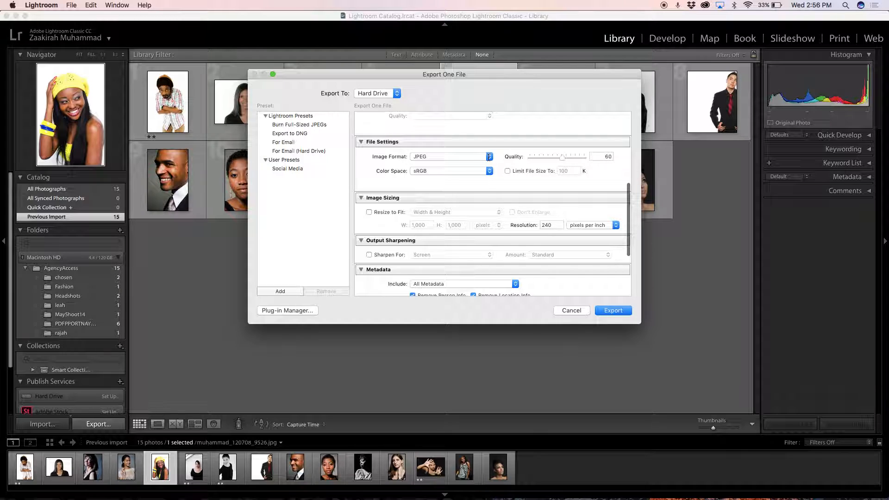
left_click(489, 159)
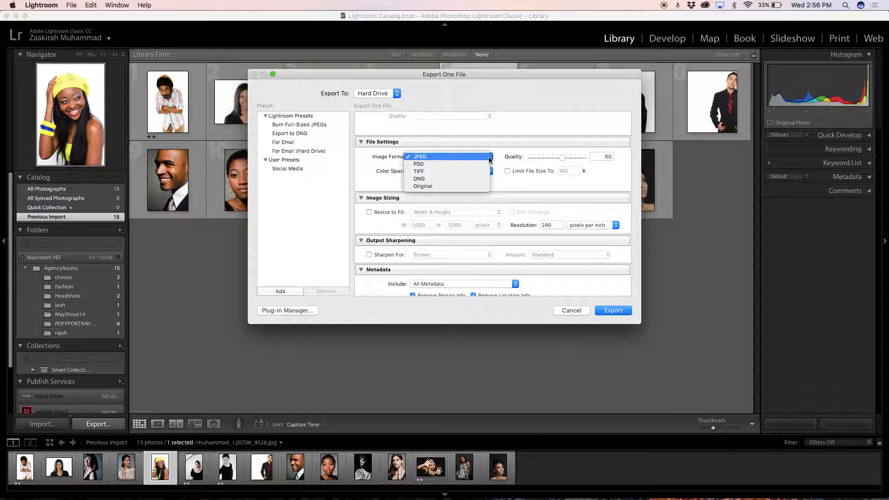
left_click(490, 158)
left_click_drag(562, 157, 597, 156)
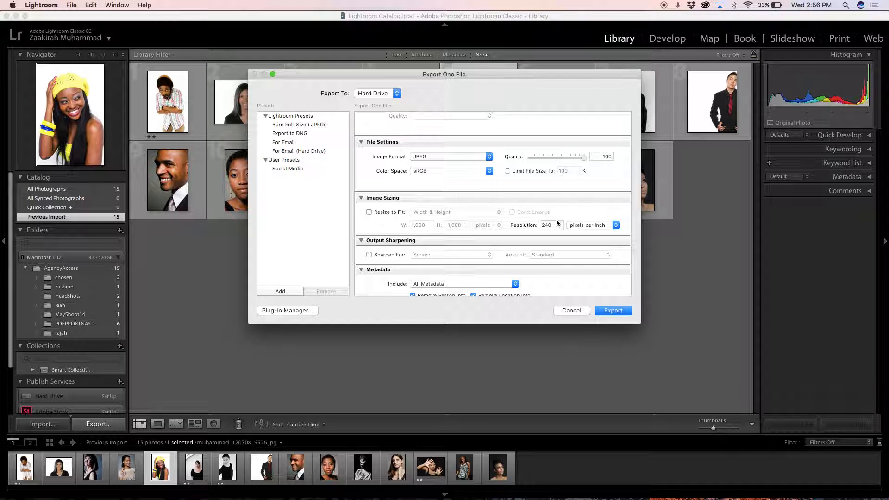
Step: Limit the exported metadata to Copyright & Contact Info Only
scroll(475, 233, "down", 3)
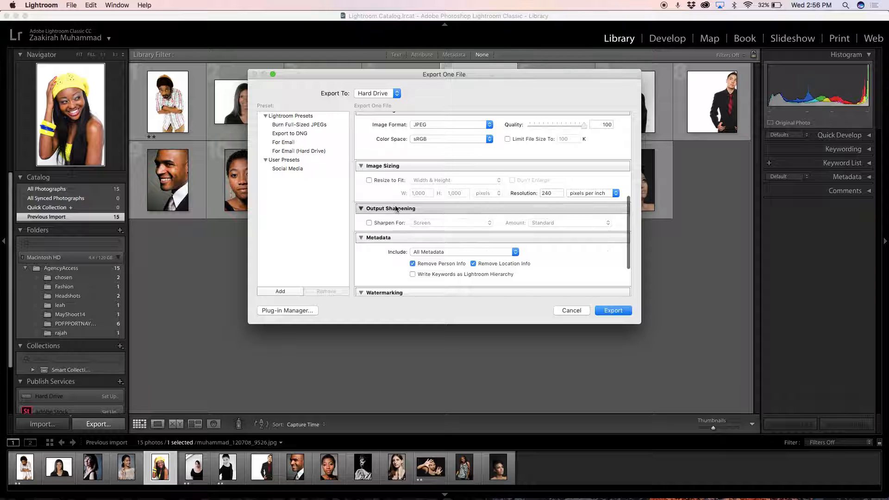
left_click(430, 252)
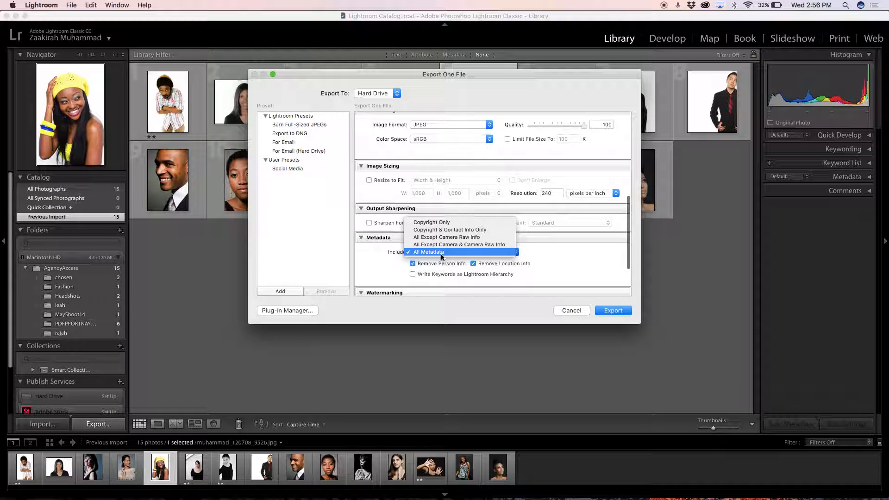
left_click(448, 230)
Step: Enable Resize to Fit for the export and set it to Megapixels
left_click(369, 180)
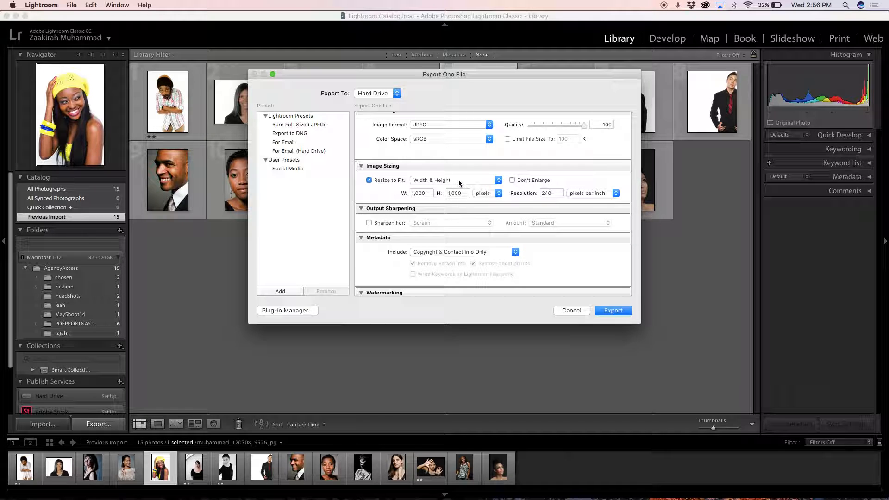
left_click(496, 181)
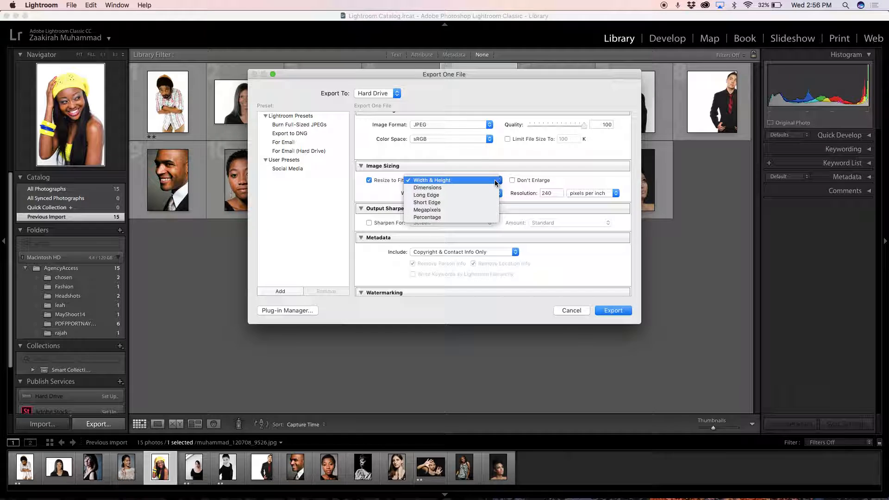
left_click(492, 211)
Step: Switch to Chrome to check the Instagram image size in the Sprout Social guide, and return to Lightroom's export settings
mouse_move(521, 493)
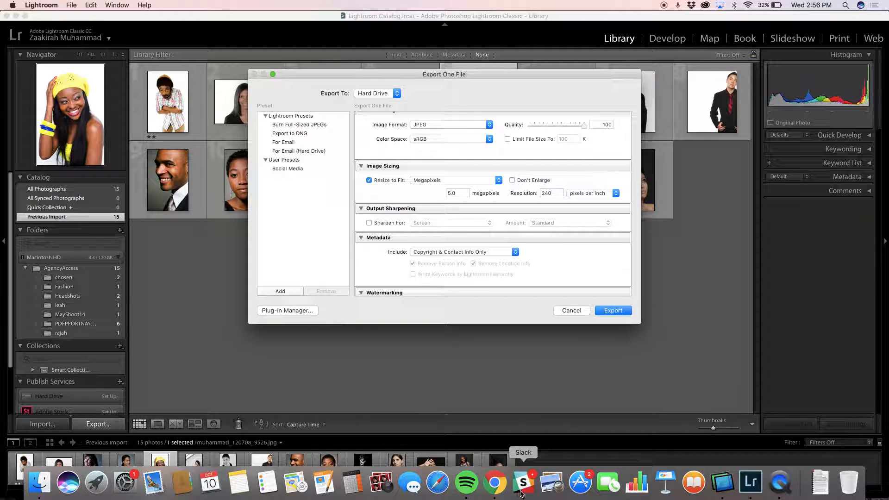
left_click(494, 483)
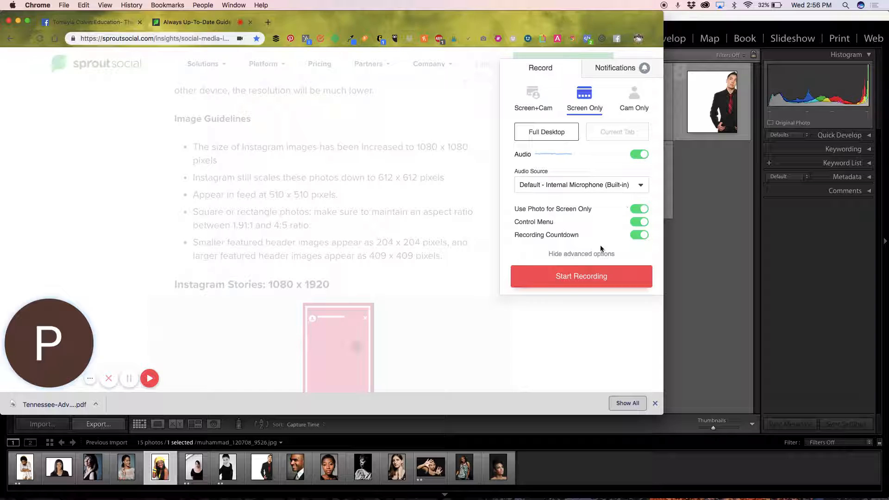
left_click(449, 274)
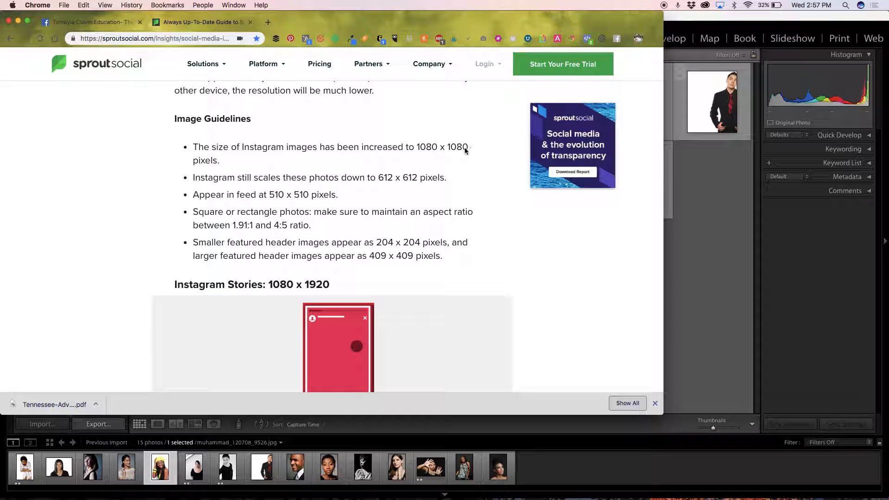
left_click_drag(420, 147, 469, 148)
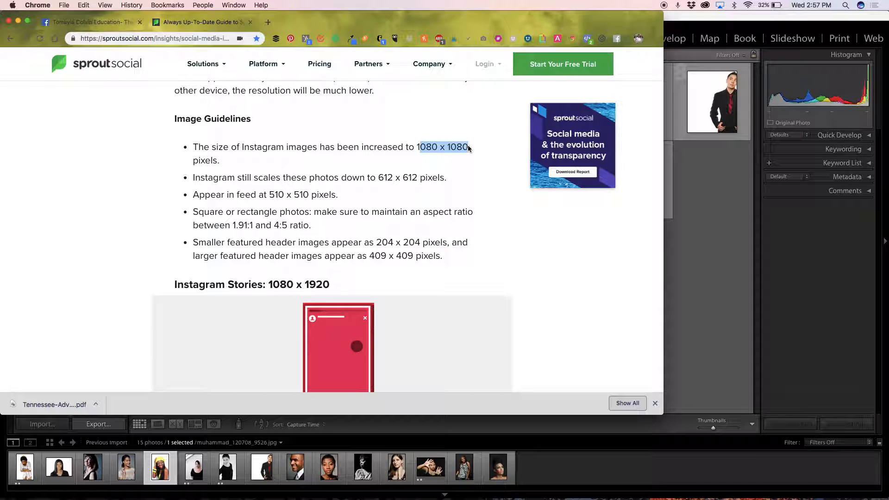
left_click(469, 148)
left_click(679, 219)
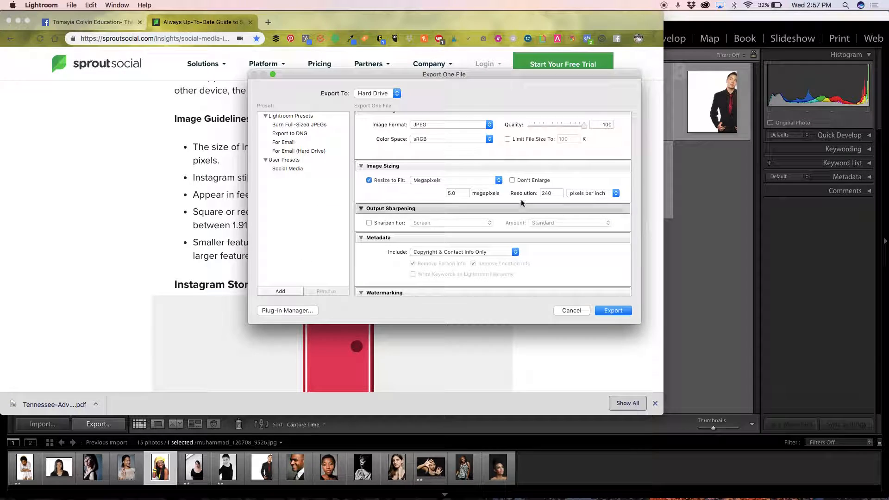
Step: Change the Resize to Fit method from Megapixels to Width & Height
double_click(466, 193)
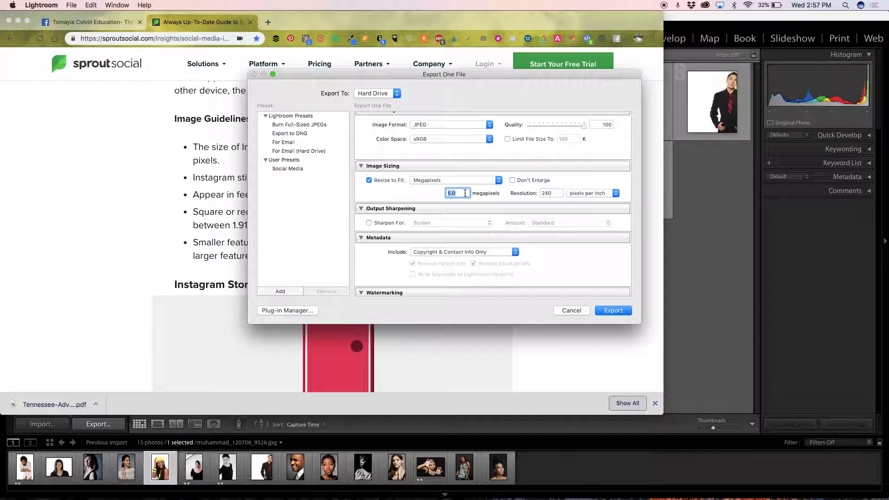
type("1080")
left_click(469, 180)
left_click(445, 159)
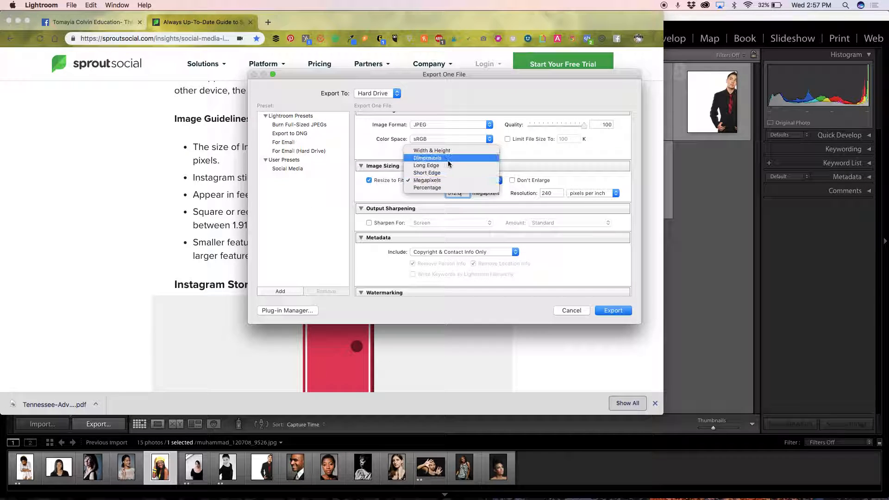
left_click(457, 154)
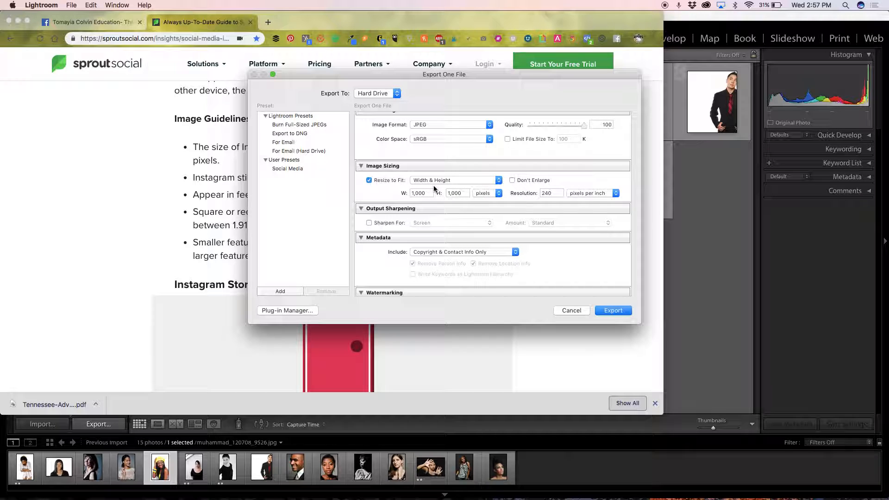
Step: Set both the resize width and height to 1080, keeping pixels as the unit and Width & Height as the method
left_click(429, 193)
type("1080")
left_click(486, 194)
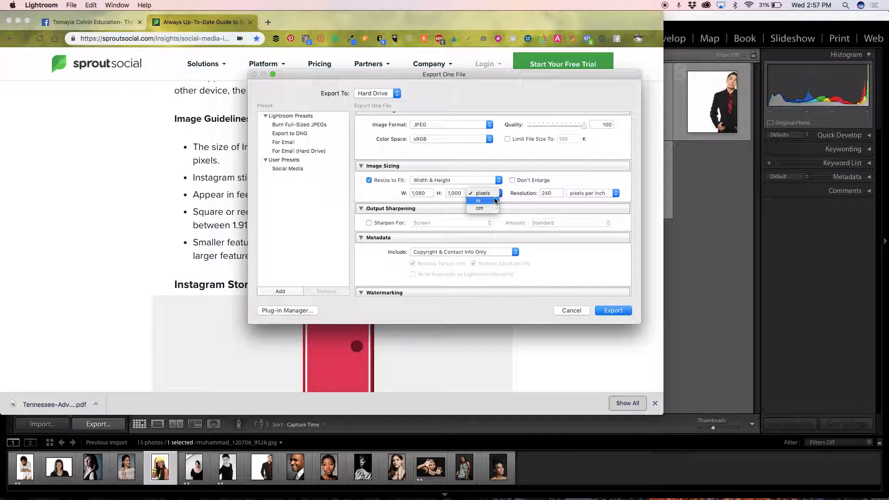
left_click(536, 189)
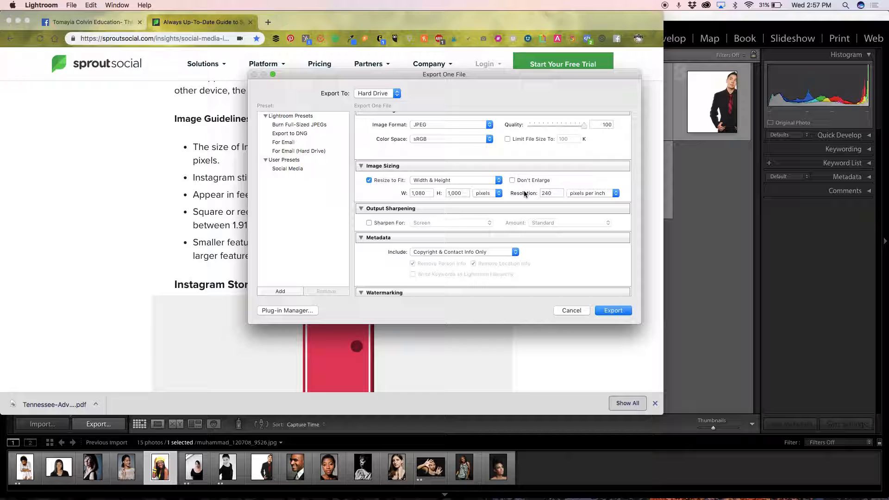
left_click(463, 180)
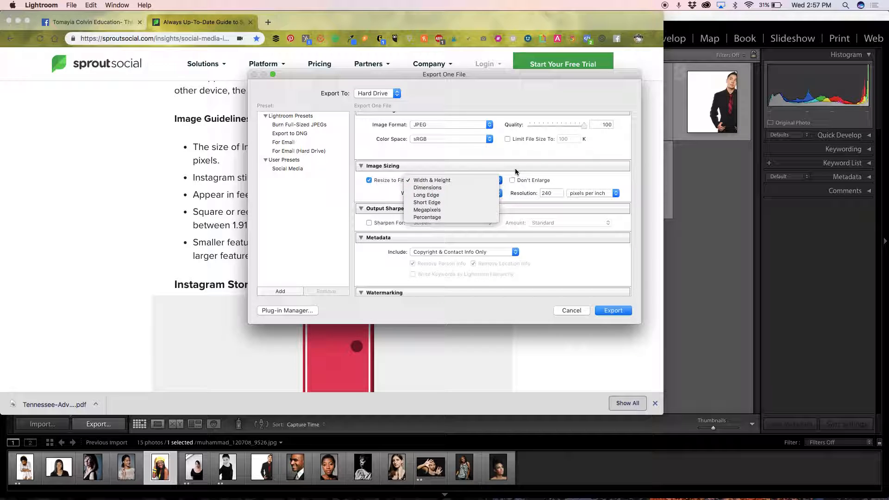
left_click(454, 180)
left_click(463, 190)
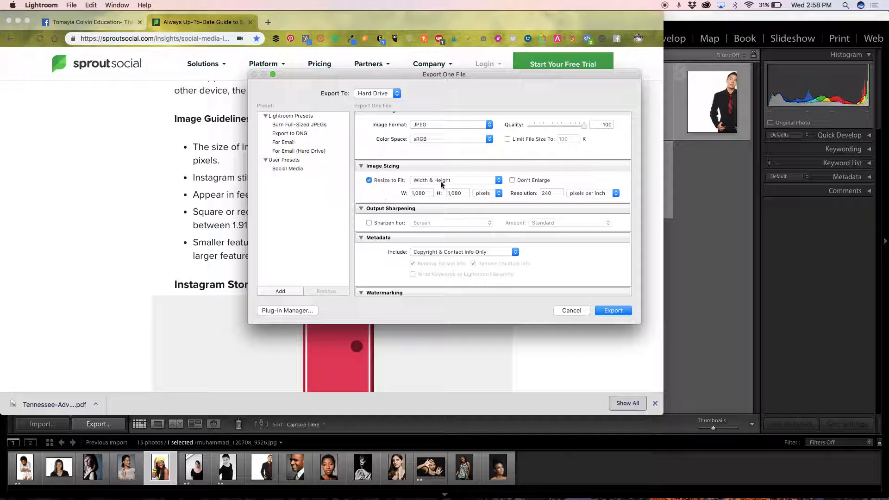
left_click(461, 180)
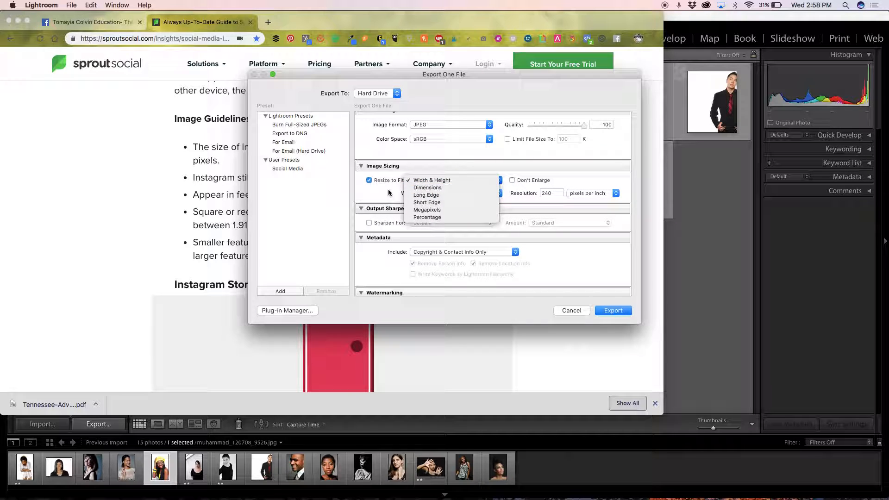
Step: Change the Resize to Fit method to Long Edge at 1,080 pixels and export the selected portrait
left_click(426, 195)
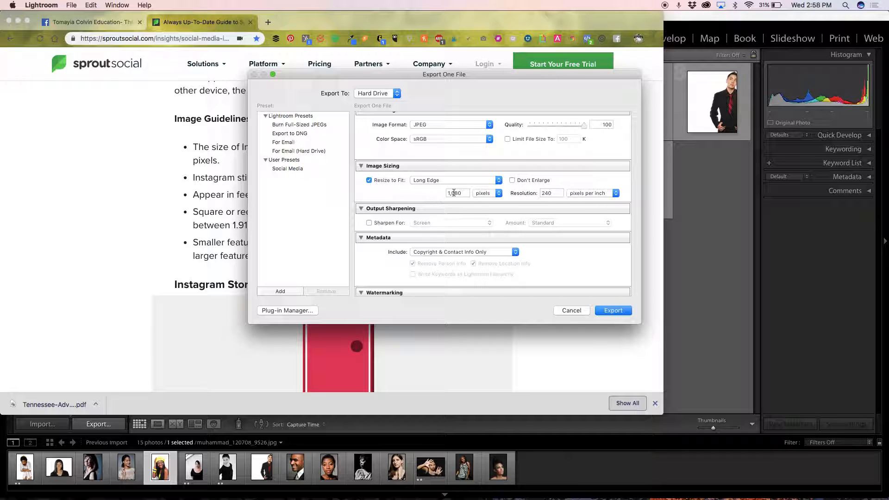
left_click_drag(465, 193, 444, 193)
left_click(424, 190)
scroll(593, 271, "down", 3)
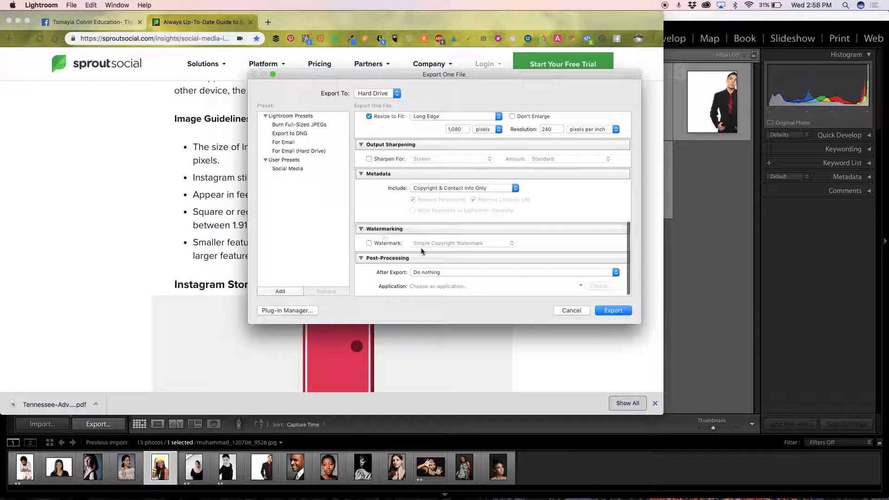
scroll(522, 265, "up", 5)
scroll(522, 265, "down", 6)
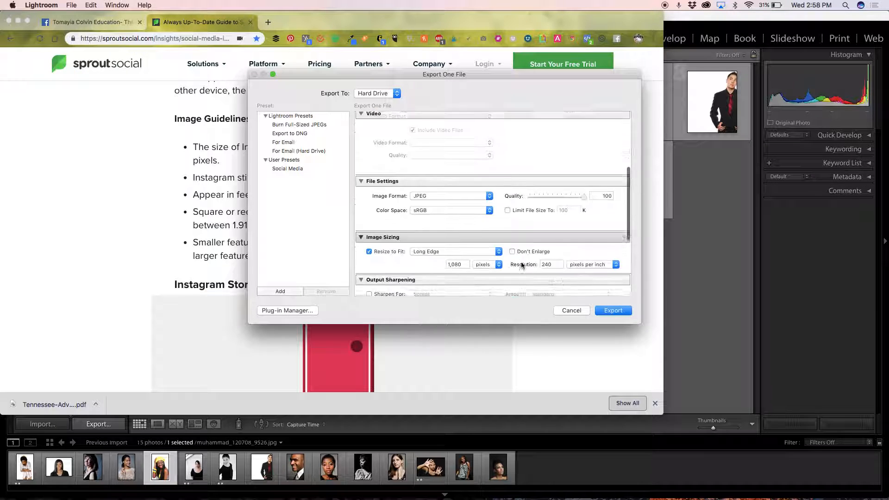
left_click(614, 311)
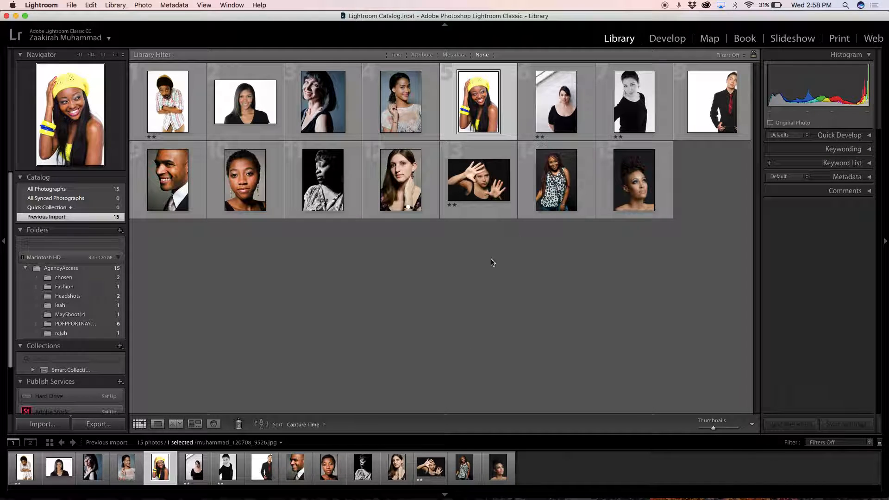
Step: Switch to Finder, show the Dropbox folder and arrange its contents by Date Added
mouse_move(210, 497)
left_click(36, 484)
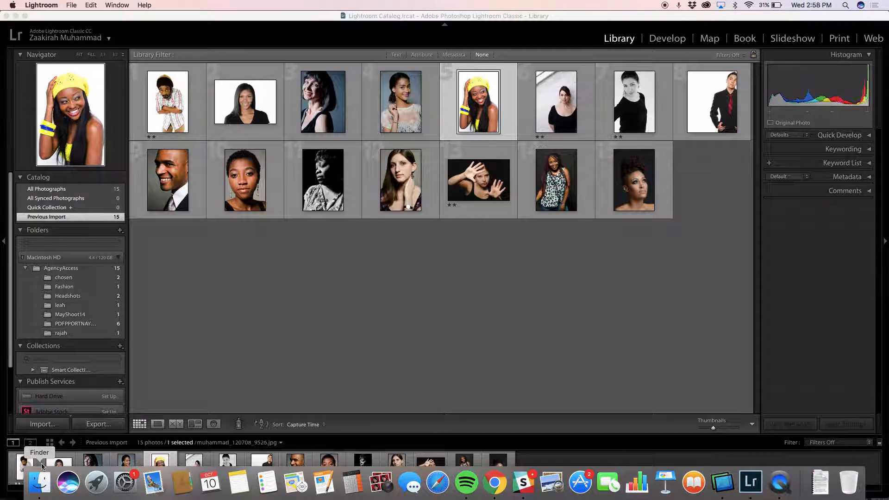
left_click(125, 199)
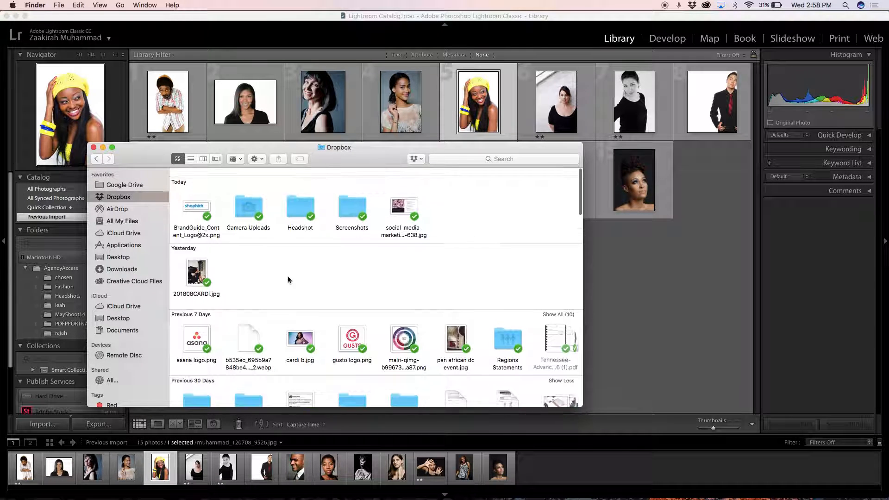
left_click(241, 160)
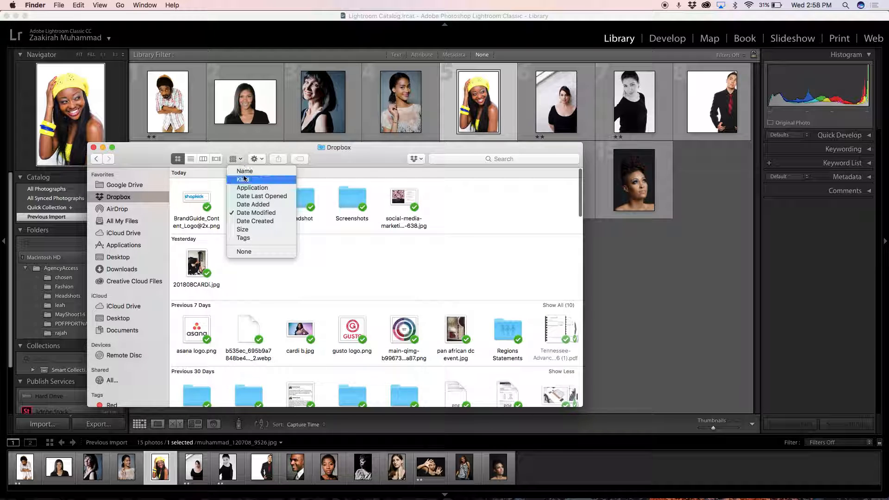
left_click(252, 205)
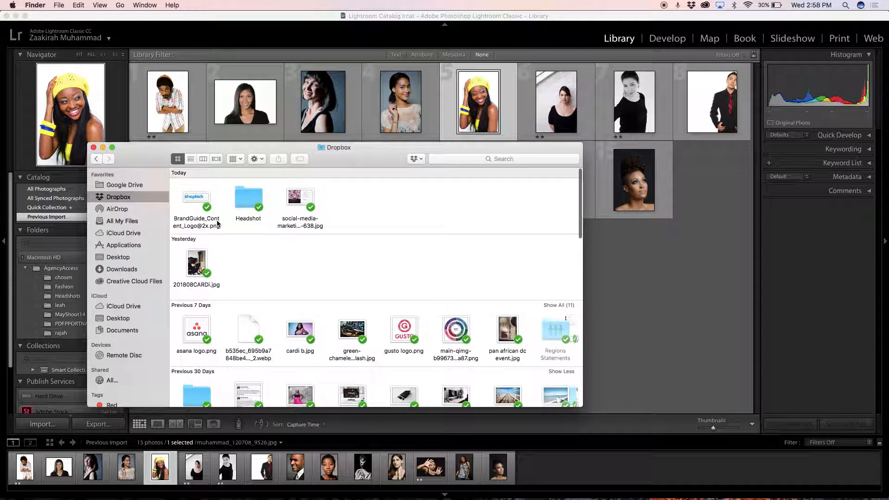
Step: Open the exported portrait from the Headshot folder in Preview to view it, and return to the Finder window
double_click(246, 204)
double_click(203, 190)
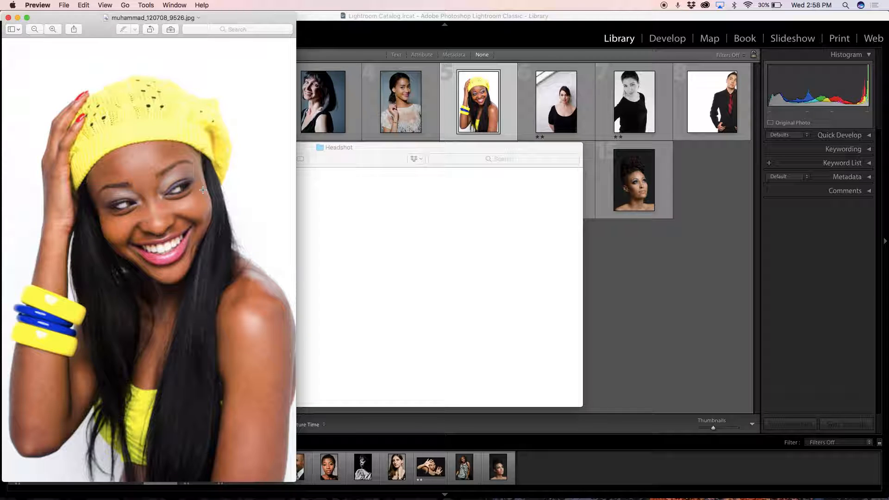
left_click(368, 243)
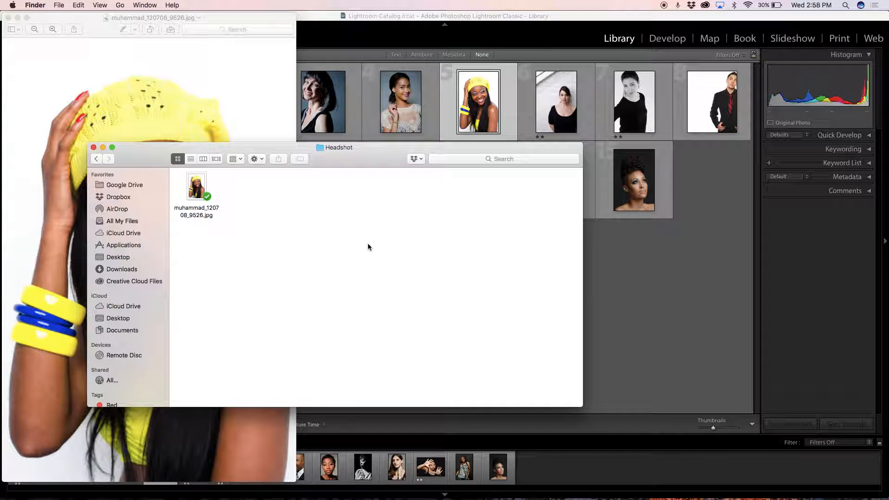
mouse_move(413, 497)
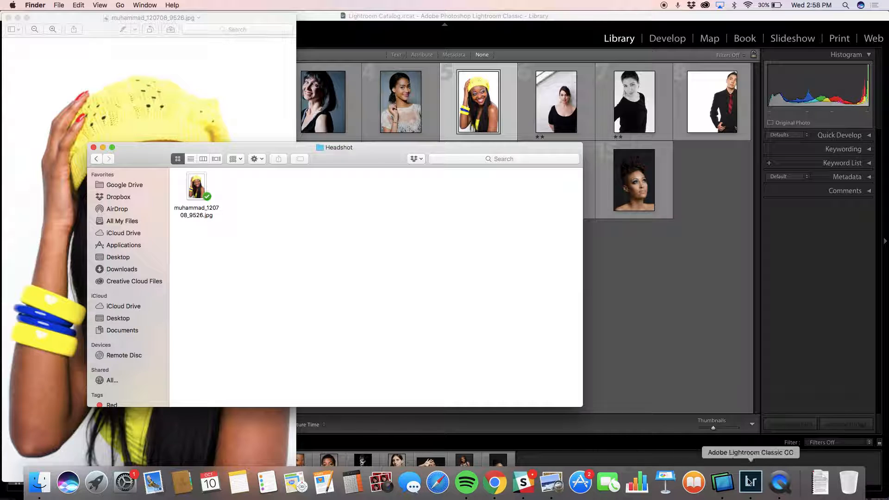
left_click(778, 481)
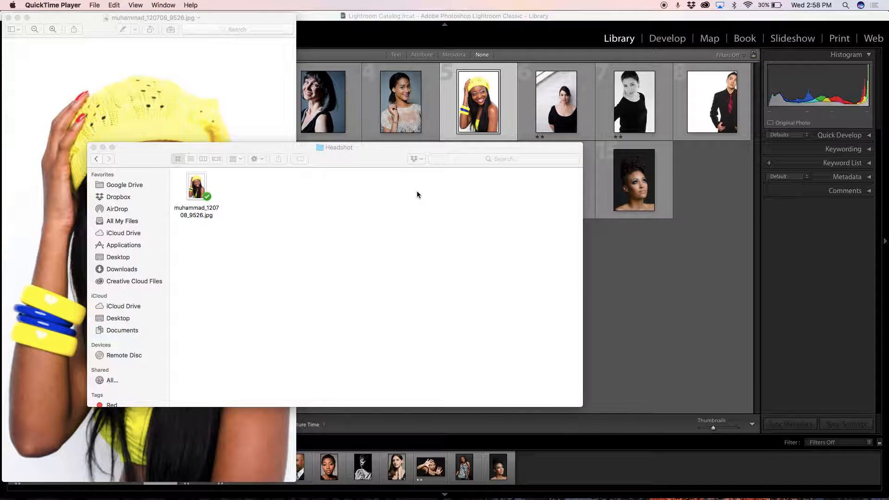